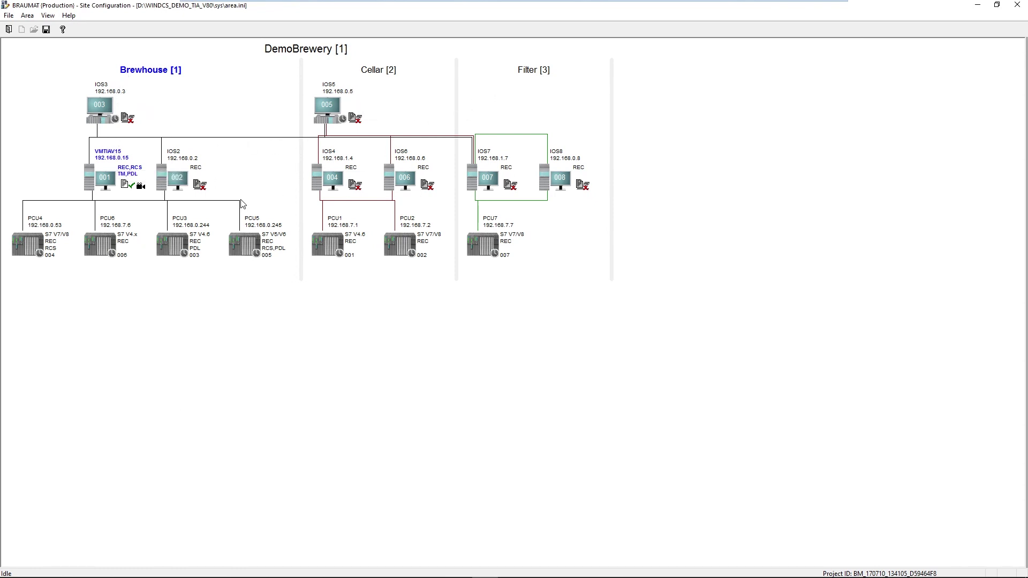
- Select the VMTIAV15, IOS2, IOS3, IOS4 and IOS6 stations in the DemoBrewery site diagram
left_click(108, 182)
left_click(181, 189)
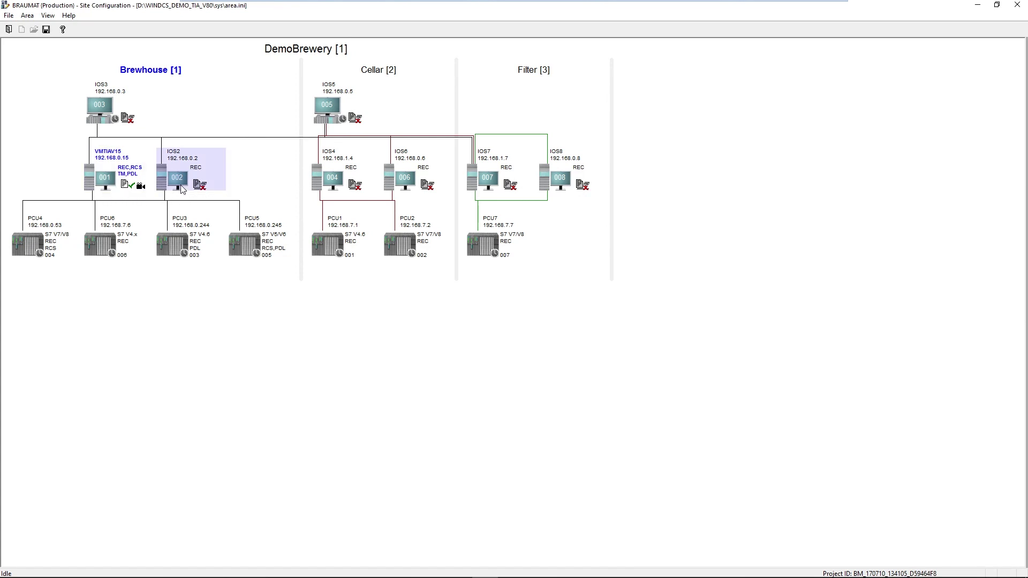
left_click(106, 183)
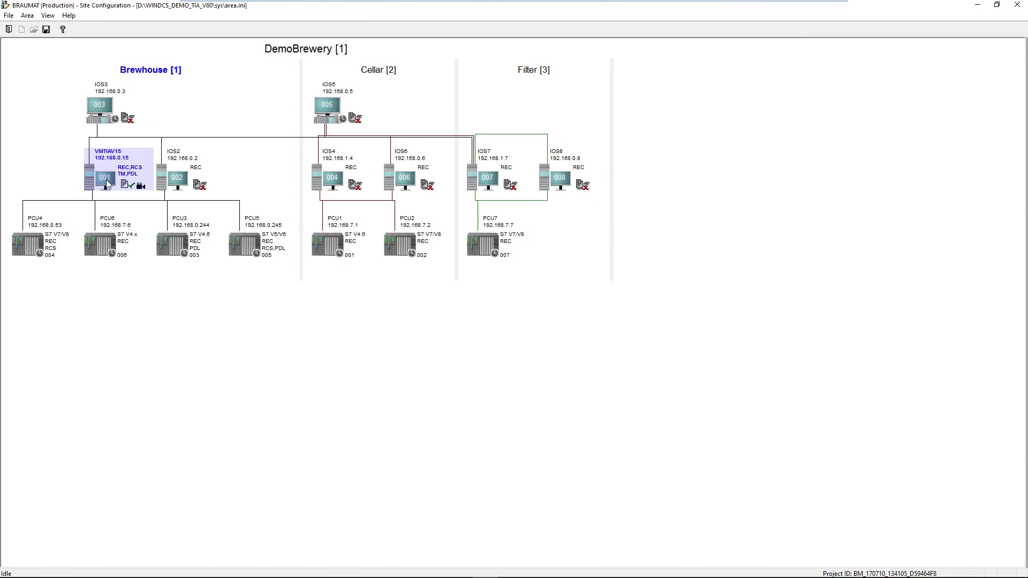
left_click(101, 109)
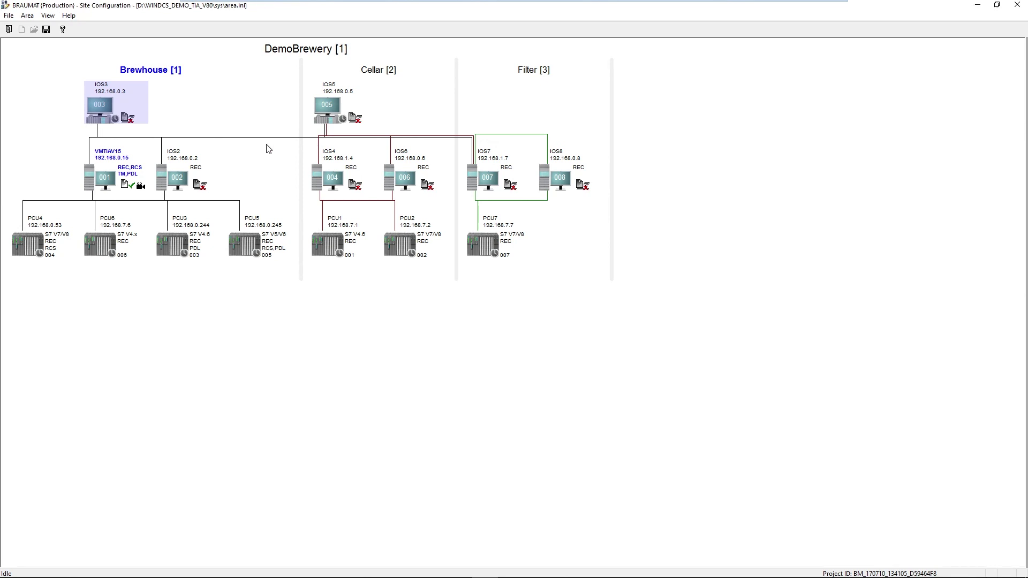
left_click(99, 179)
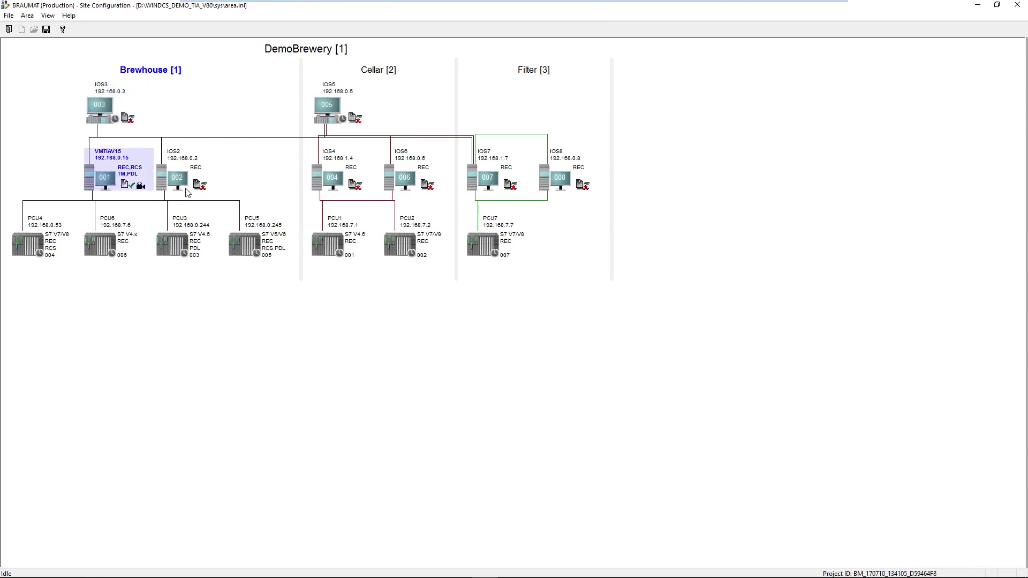
left_click(183, 187)
left_click(329, 184)
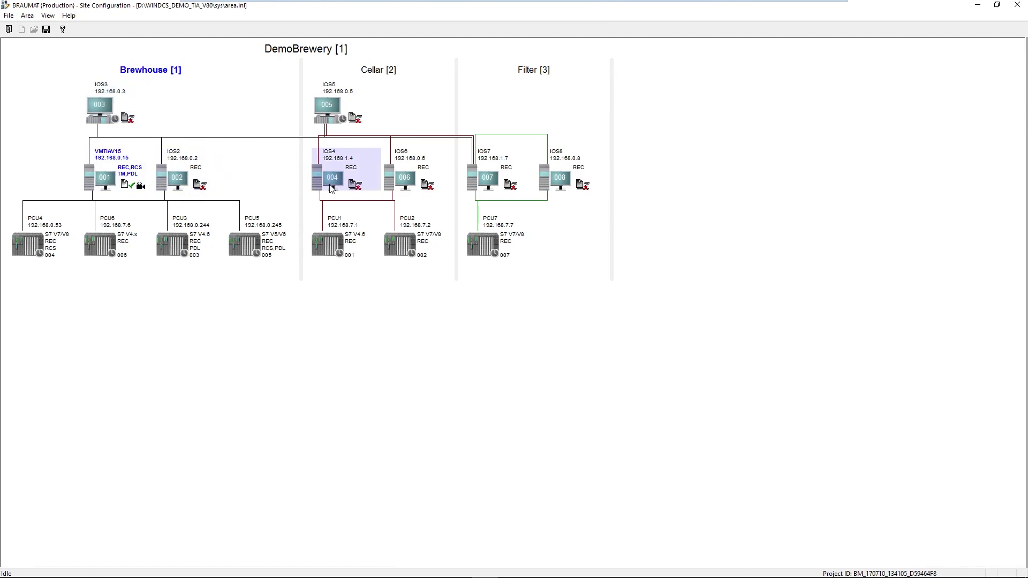
left_click(406, 185)
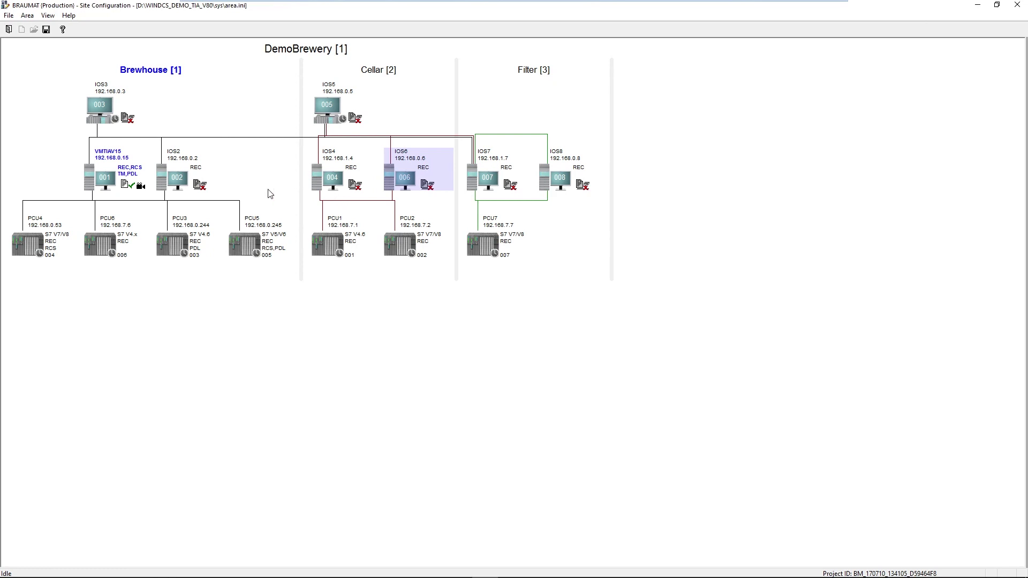
- Minimize Site Configuration, launch BMConfig, and run Check twice to confirm the configuration is valid
mouse_move(114, 185)
left_click(978, 6)
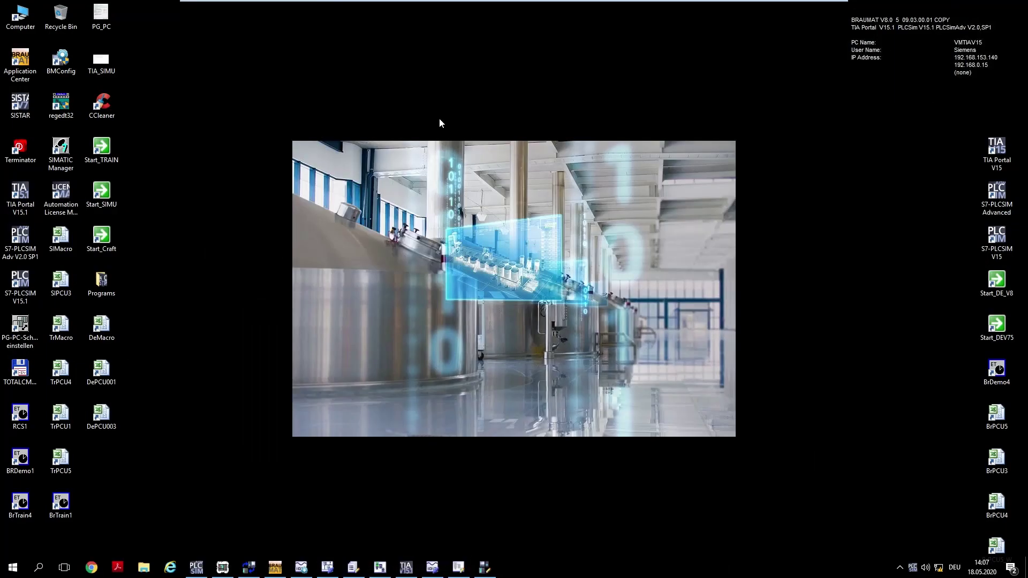
double_click(56, 65)
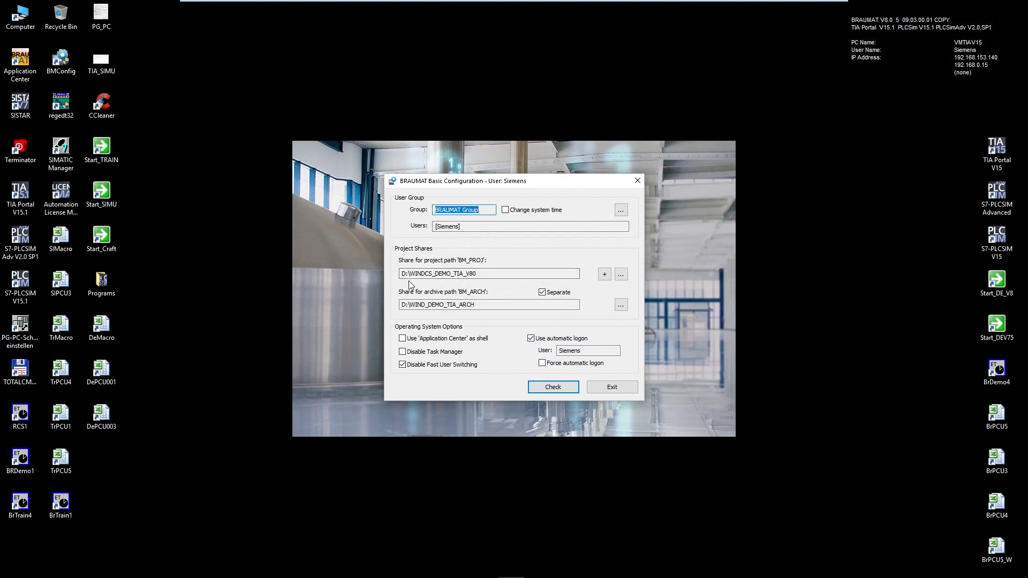
left_click(542, 392)
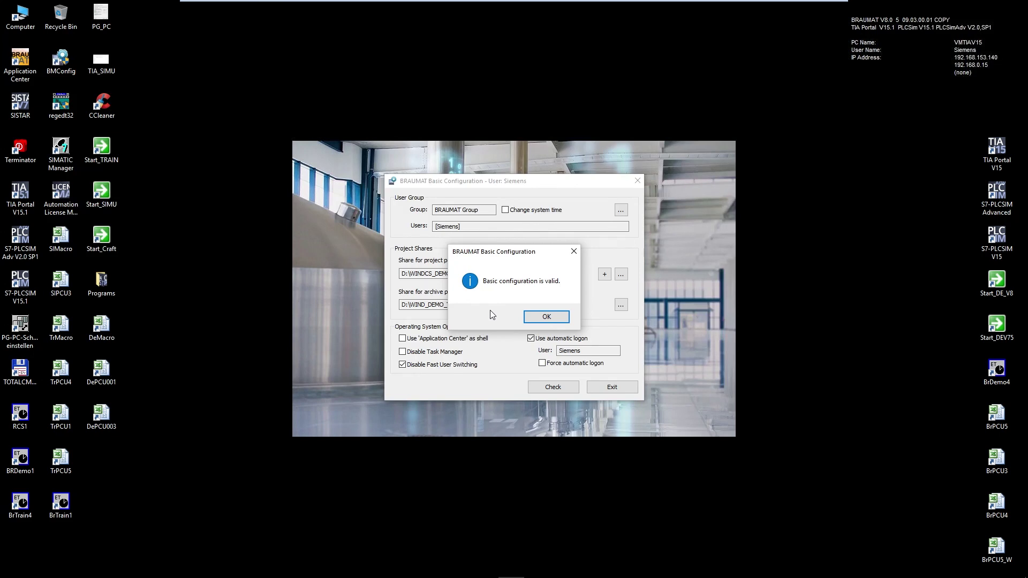
left_click(544, 318)
key("Return")
left_click(574, 254)
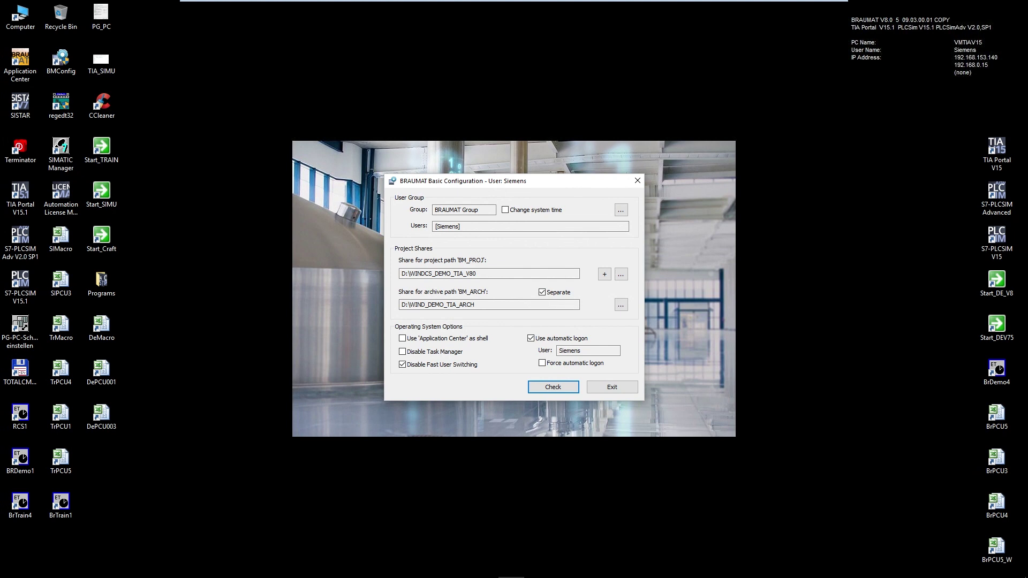
mouse_move(196, 573)
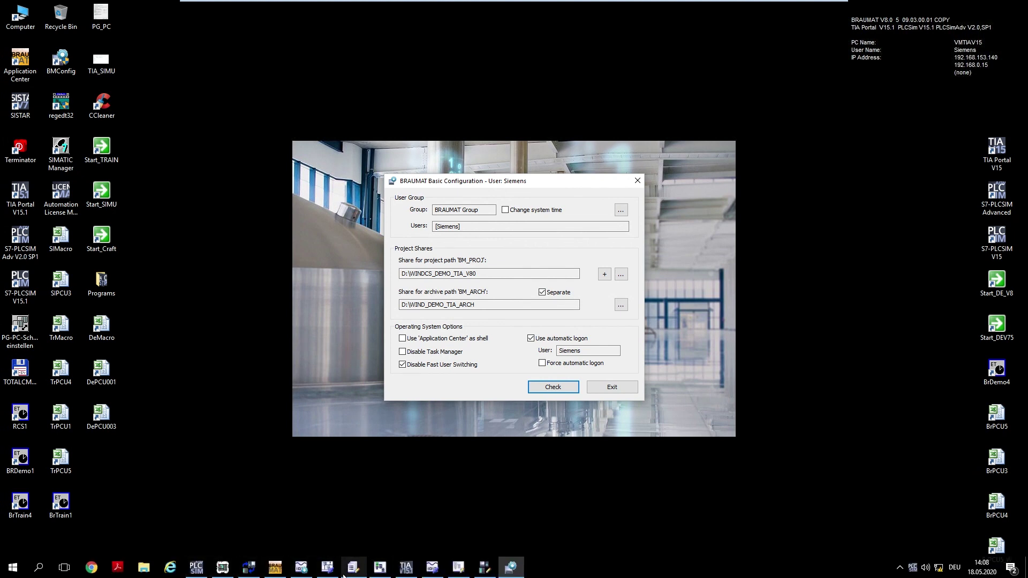
- Restore Site Configuration and select VMTIAV15, IOS2, IOS4, IOS6, IOS7, IOS8 and then PCU4
left_click(485, 568)
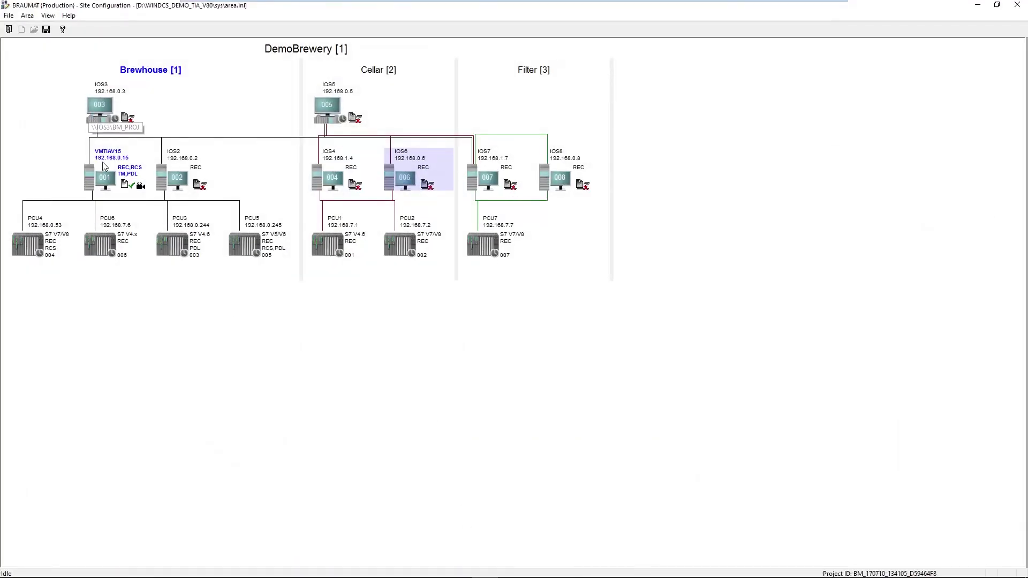
left_click(127, 184)
left_click(169, 179)
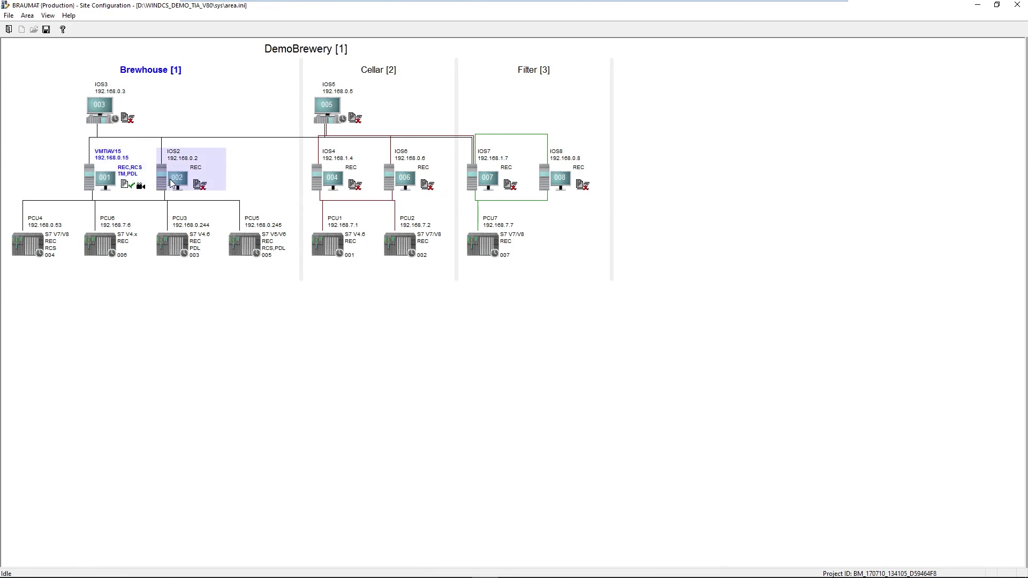
left_click(344, 184)
left_click(403, 183)
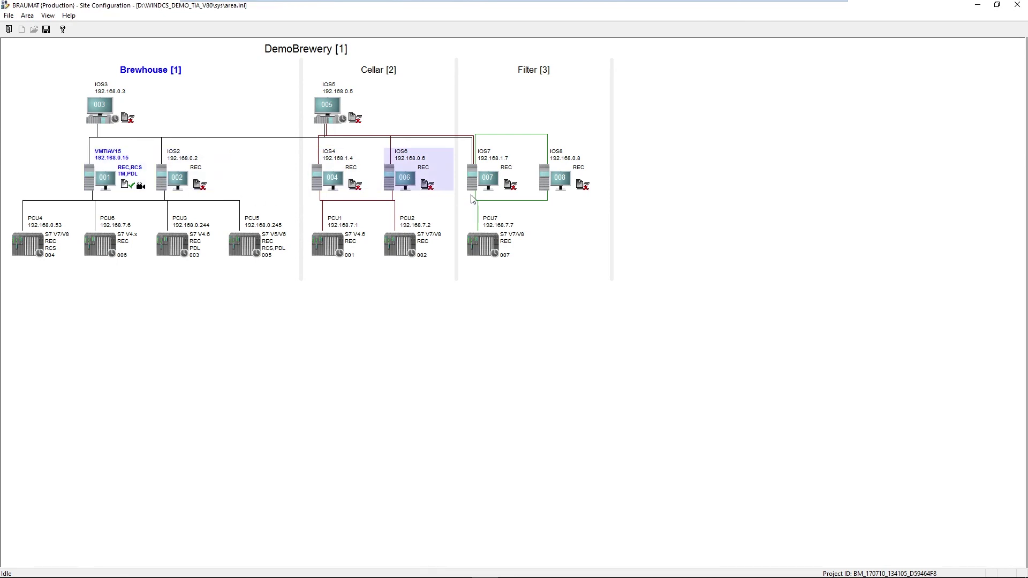
left_click(472, 195)
left_click(558, 192)
left_click(40, 248)
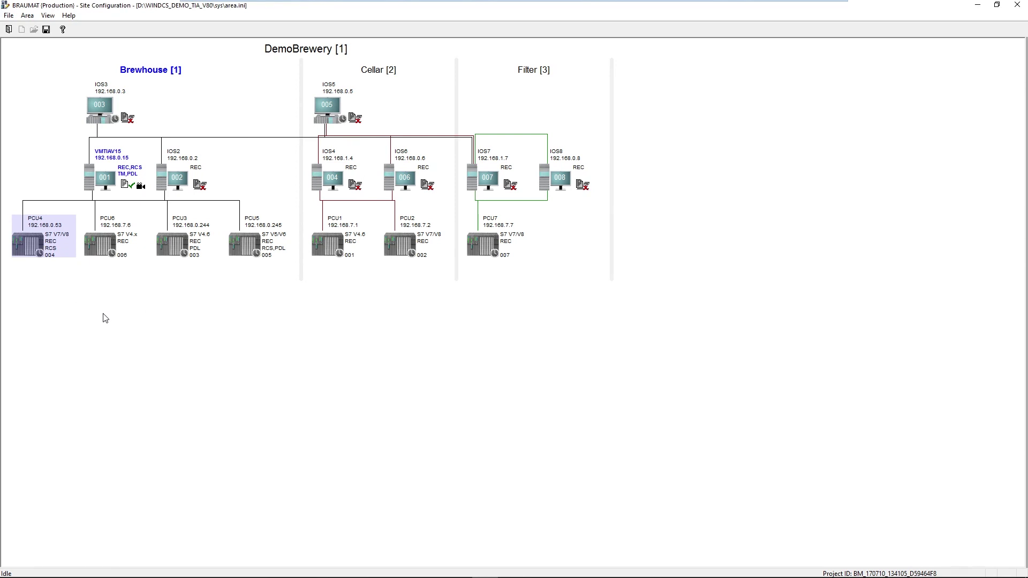
- Review PCU4's software base (S7 V7/V8) and close its settings without changes
double_click(39, 252)
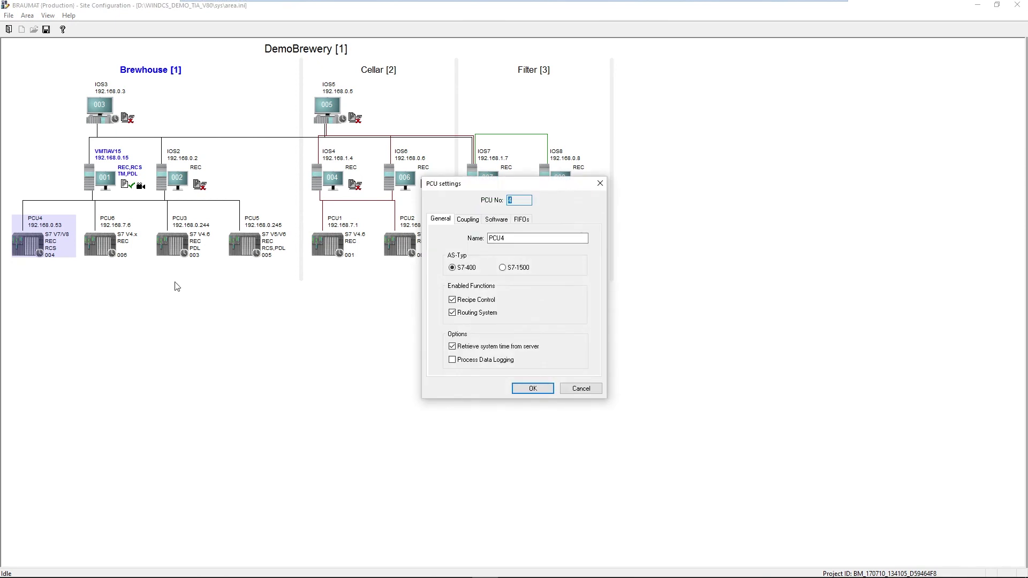
left_click(497, 220)
left_click(571, 253)
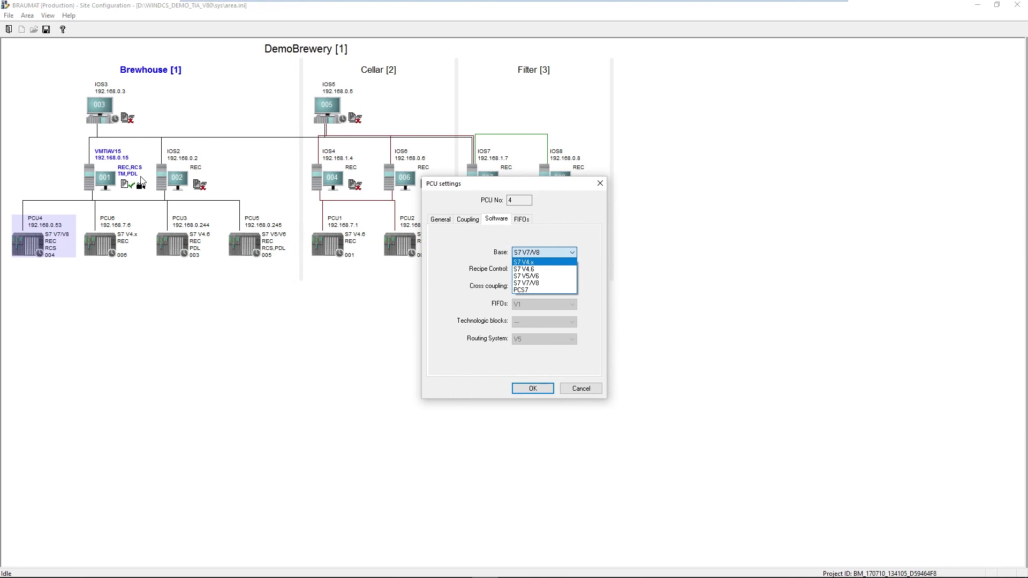
left_click(572, 390)
left_click(581, 389)
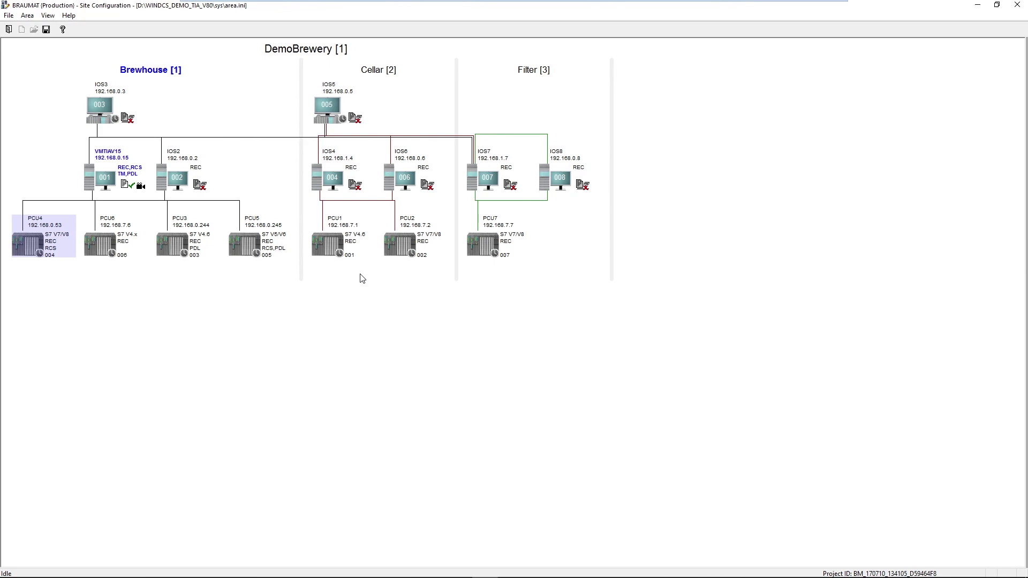
left_click(335, 246)
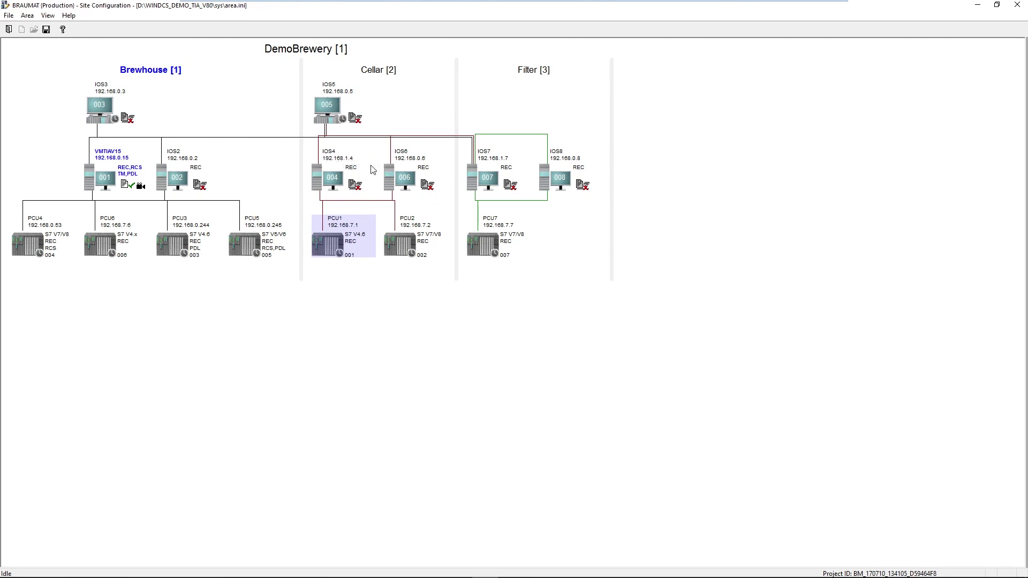
mouse_move(363, 180)
left_click(39, 252)
double_click(39, 252)
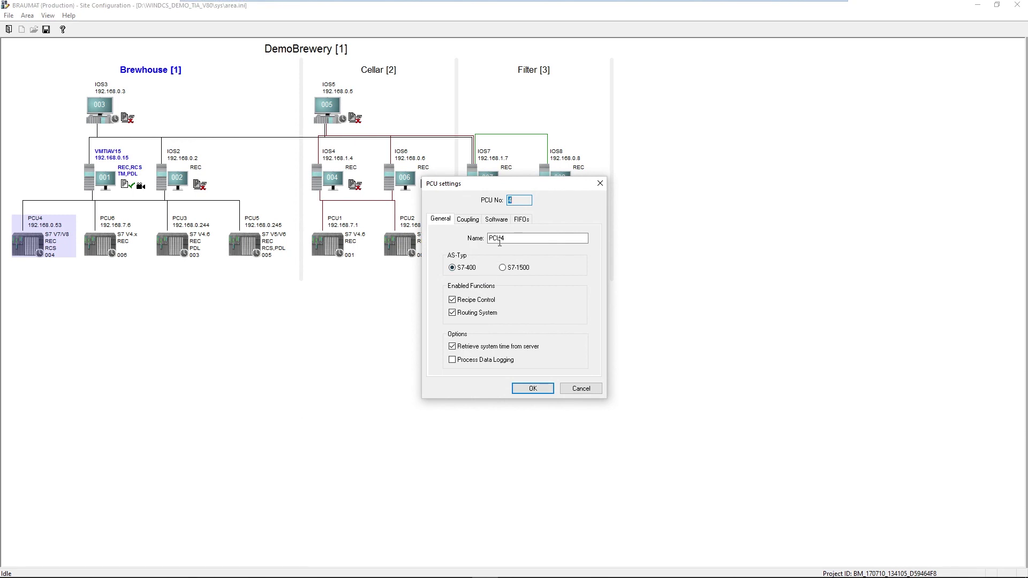
left_click(499, 225)
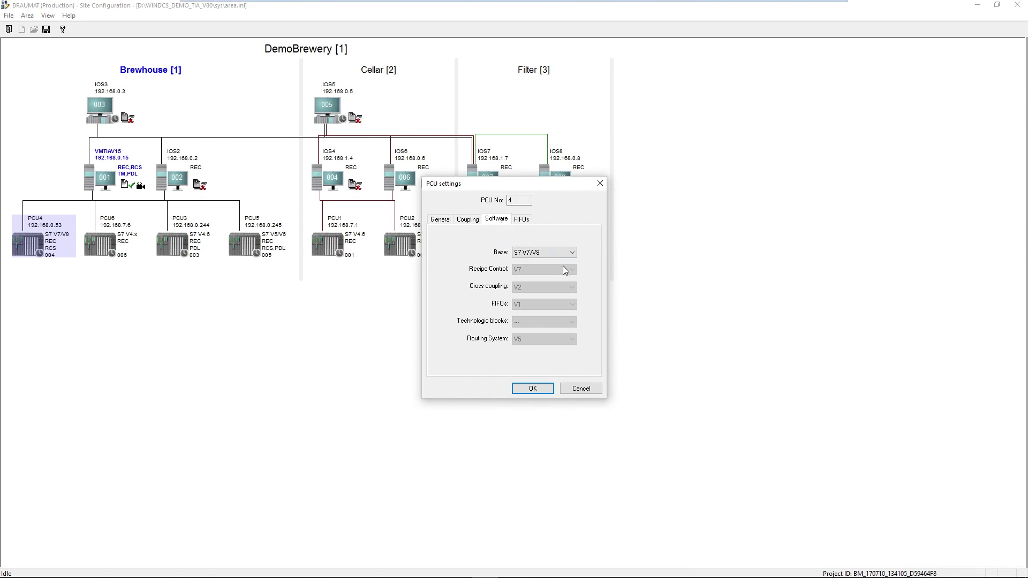
left_click(572, 254)
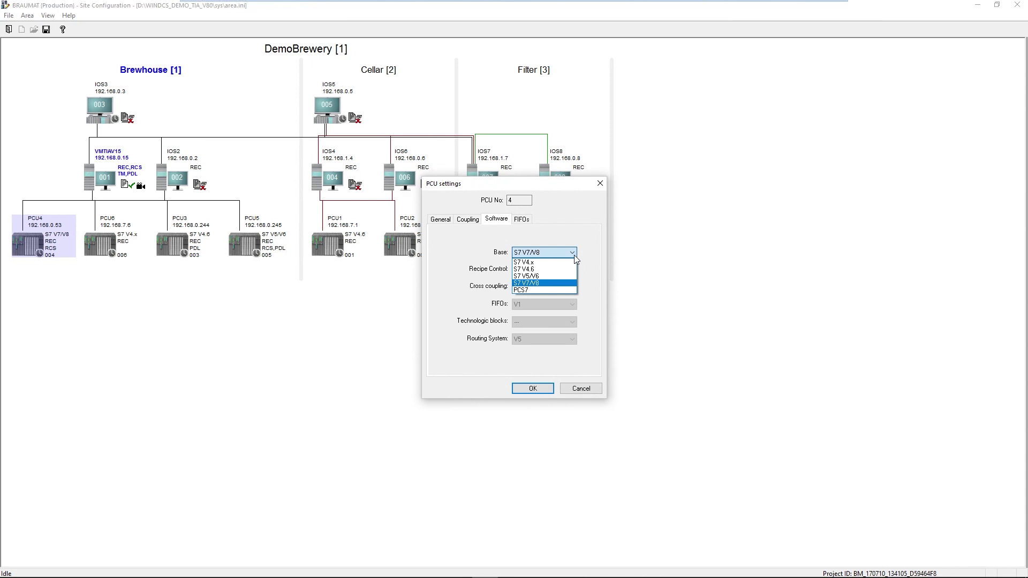
left_click(582, 394)
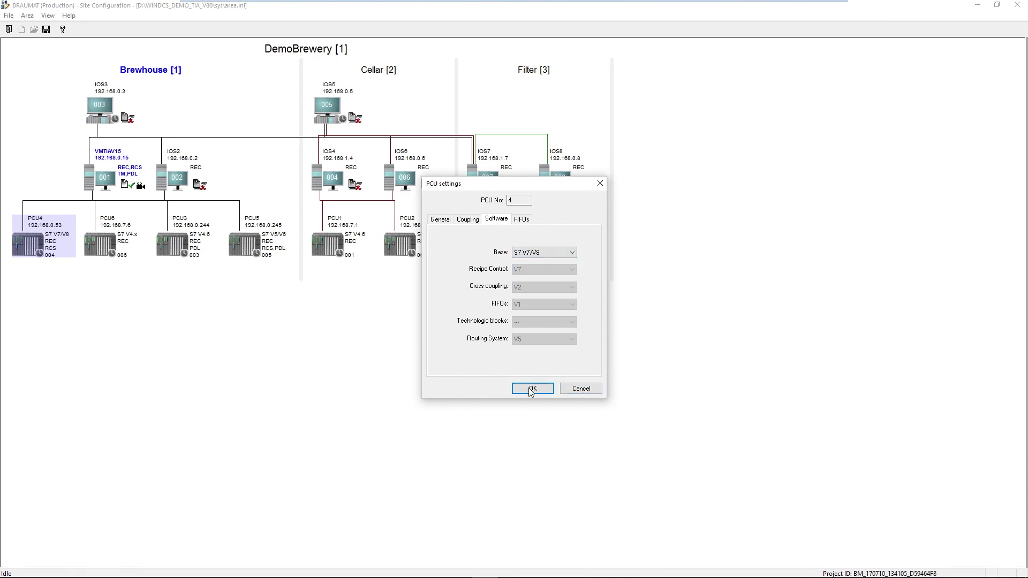
left_click(580, 390)
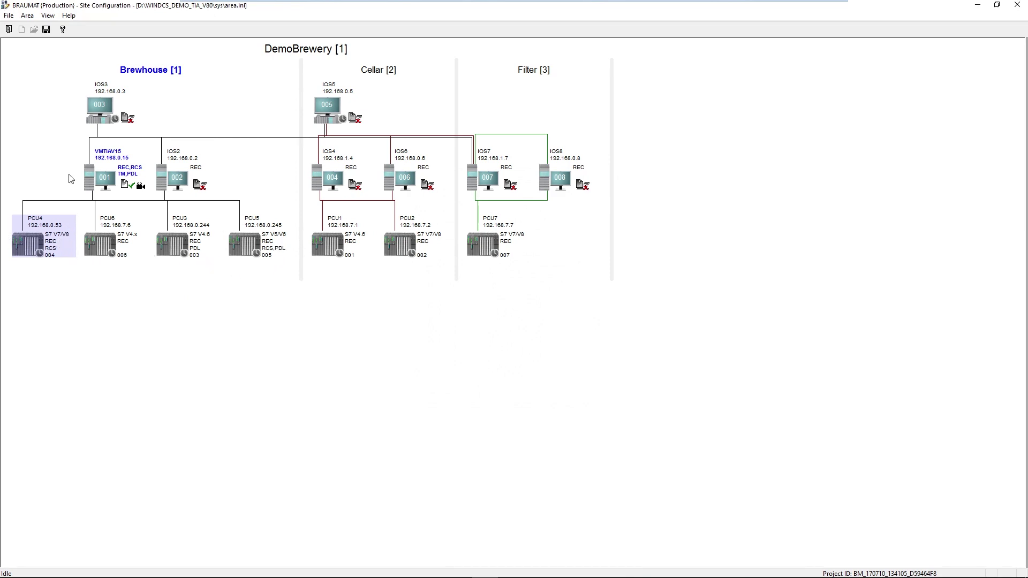
- Insert PCU8 (192.168.7.8, S7-1500 V8) in Brewhouse, reviewing its S7 V7/V8 software base
mouse_move(118, 185)
right_click(265, 196)
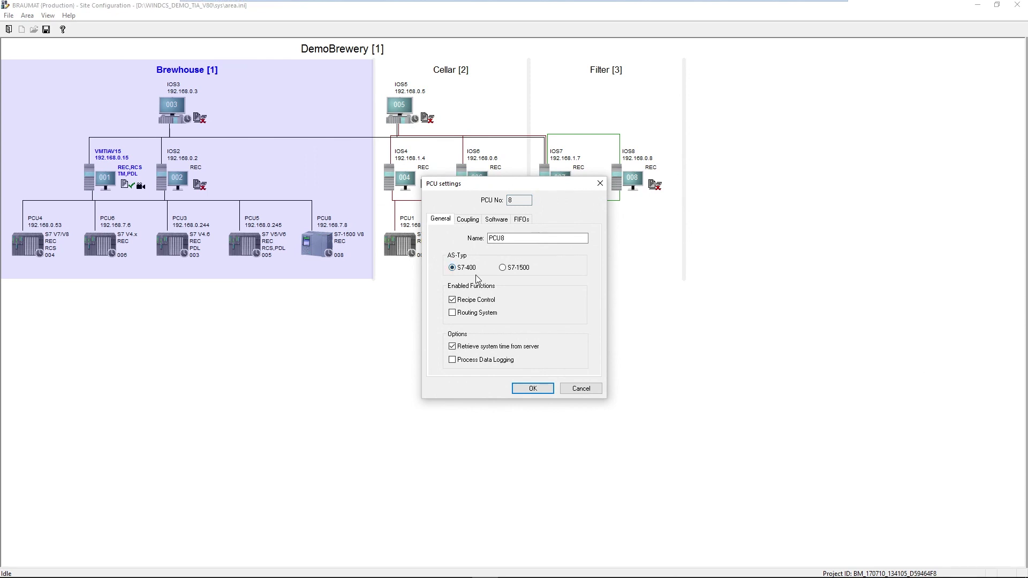
left_click(497, 219)
left_click(572, 255)
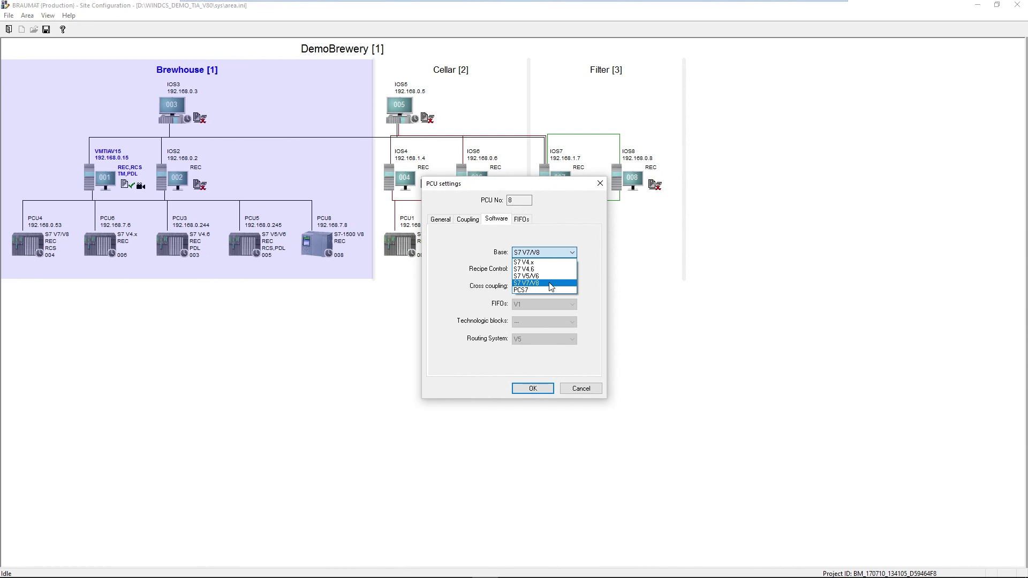
left_click(577, 393)
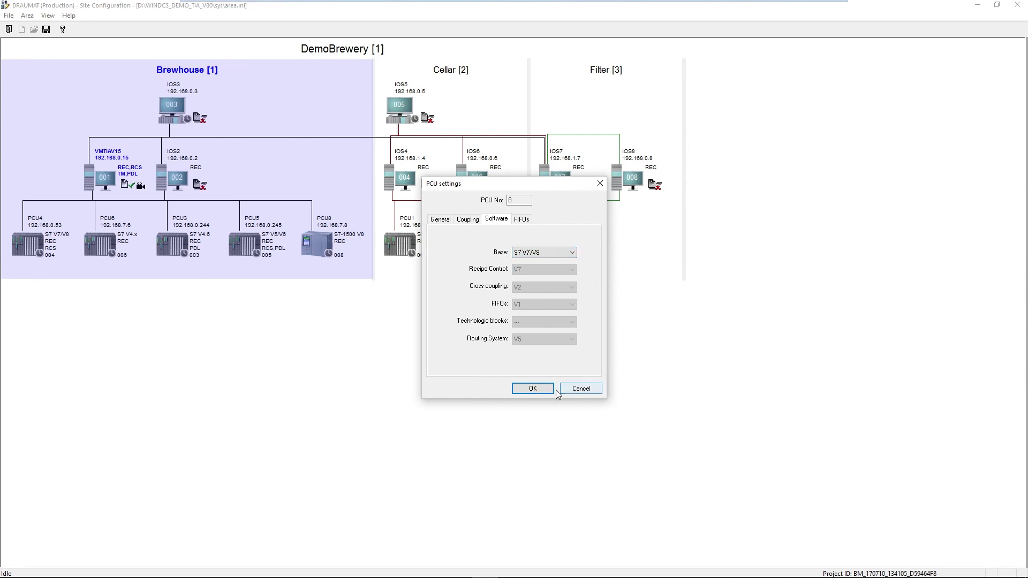
left_click(571, 389)
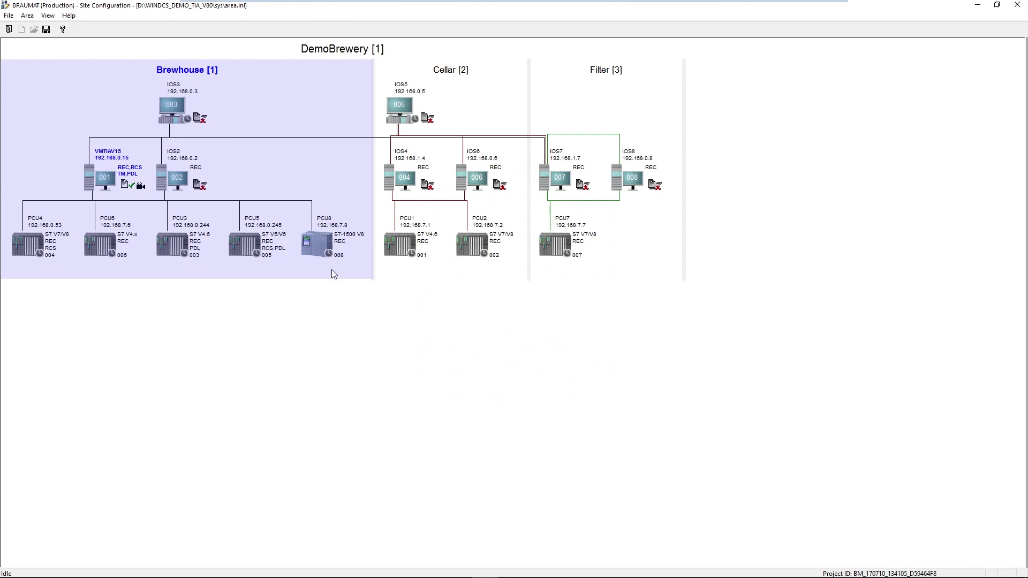
double_click(317, 248)
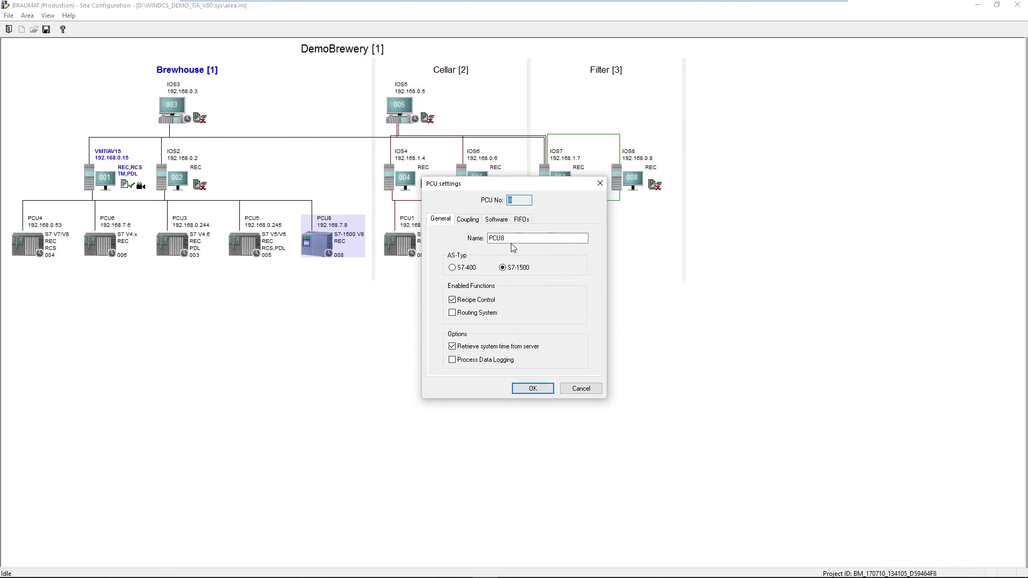
left_click(496, 220)
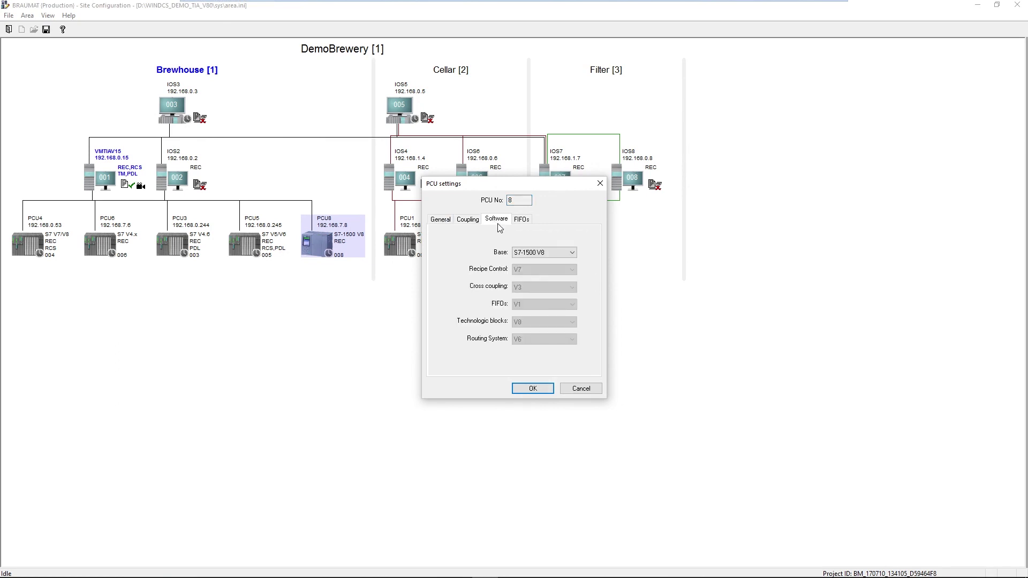
left_click(573, 254)
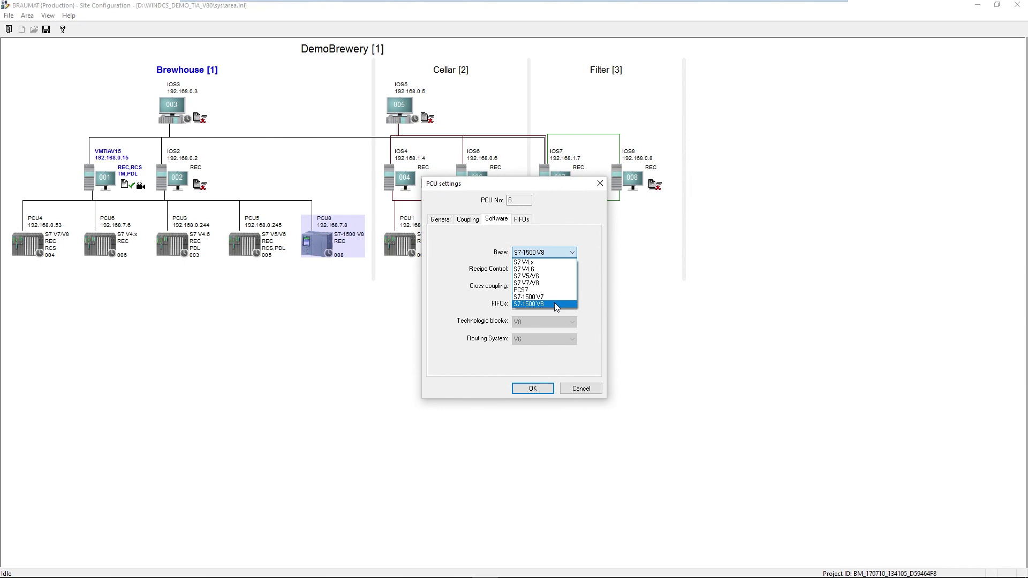
left_click(576, 386)
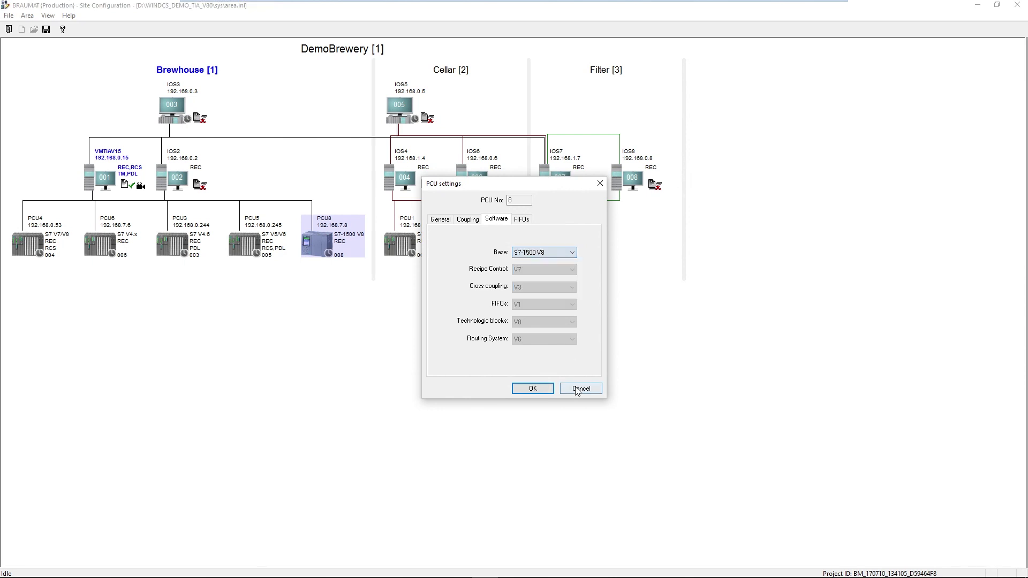
left_click(579, 391)
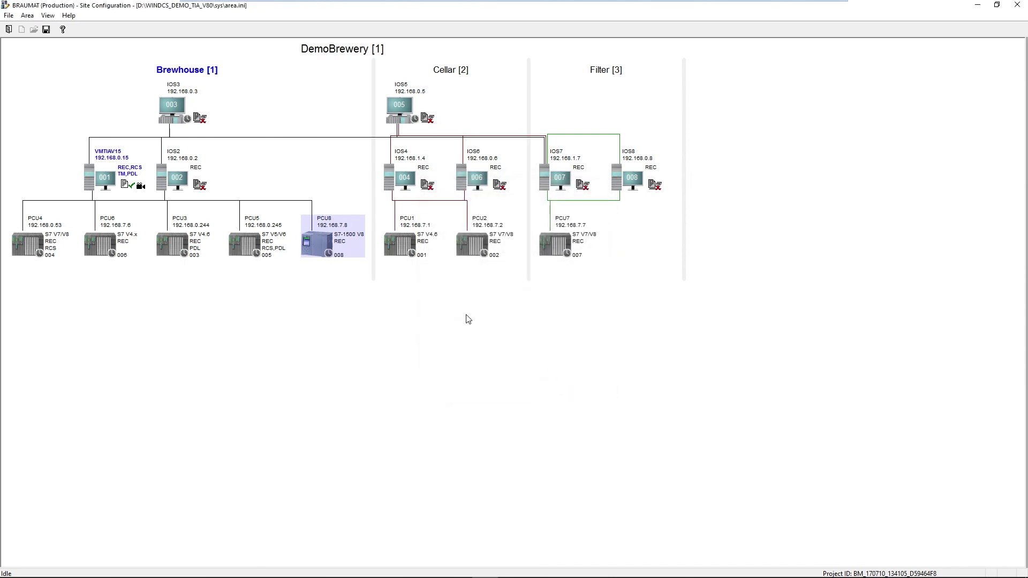
- Insert PCU9 at 192.168.7.9 in Brewhouse, verify its S7-1500 V8 software base, and accept
right_click(338, 171)
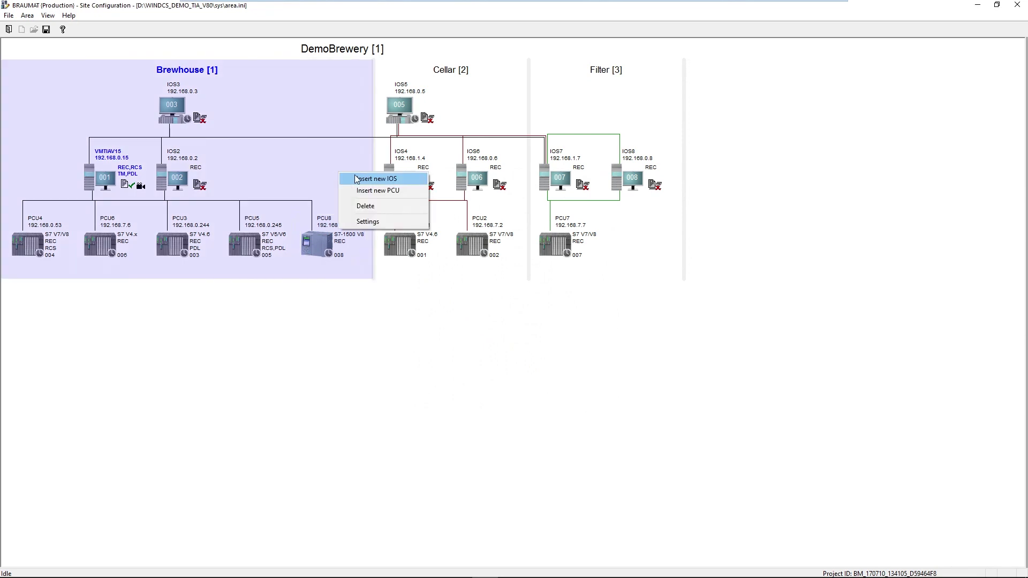
left_click(363, 192)
left_click(522, 315)
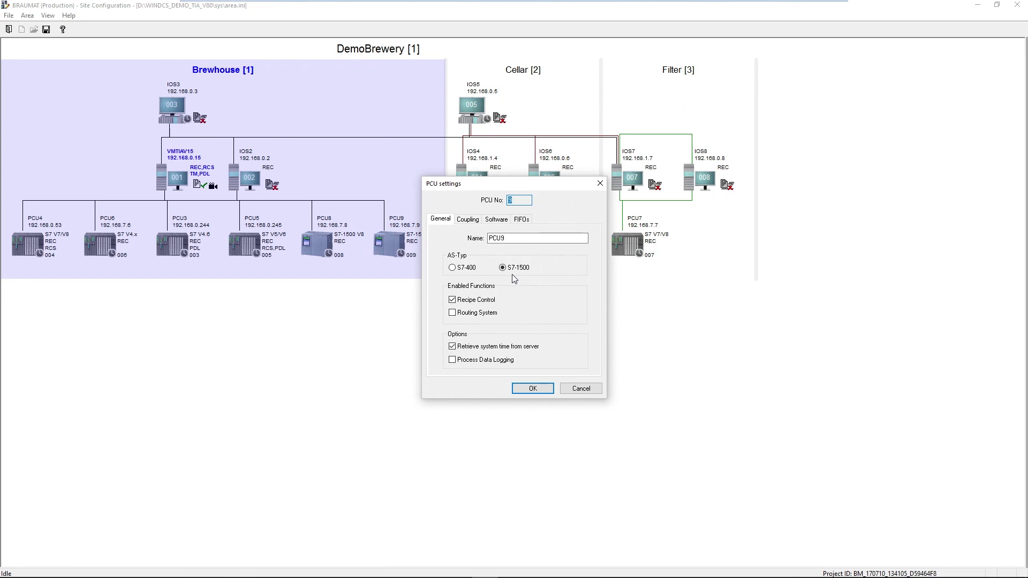
left_click(496, 219)
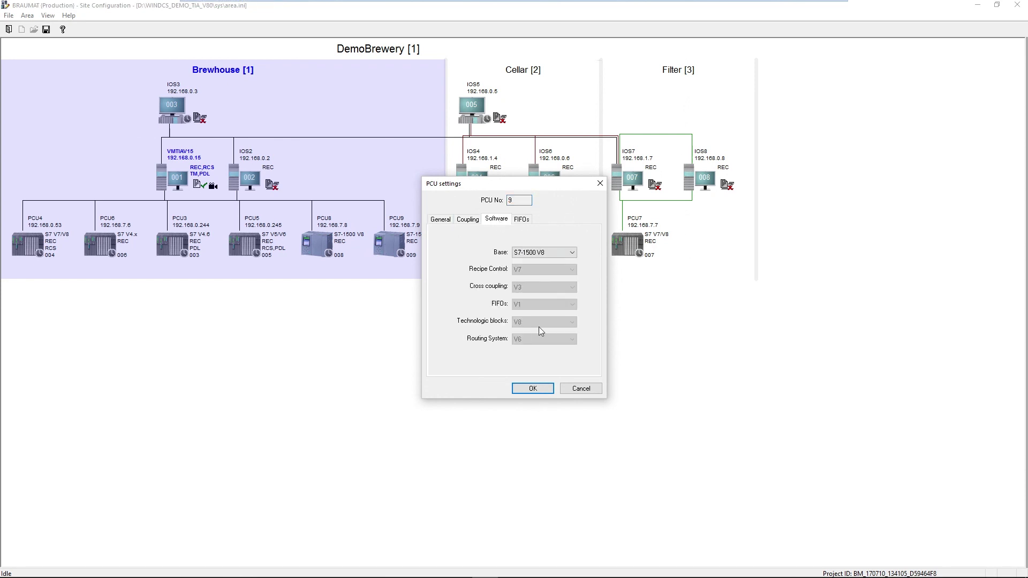
left_click(532, 390)
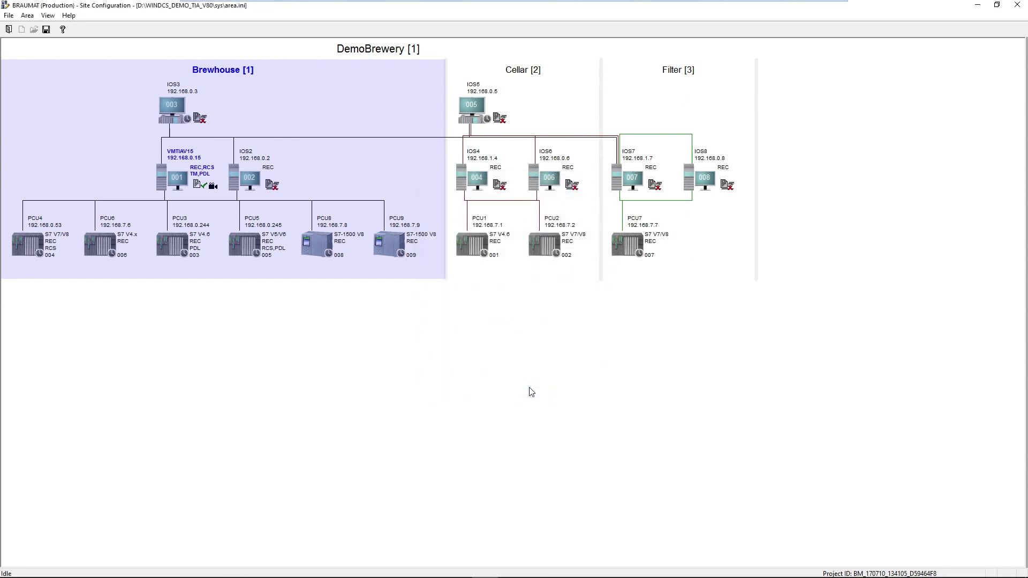